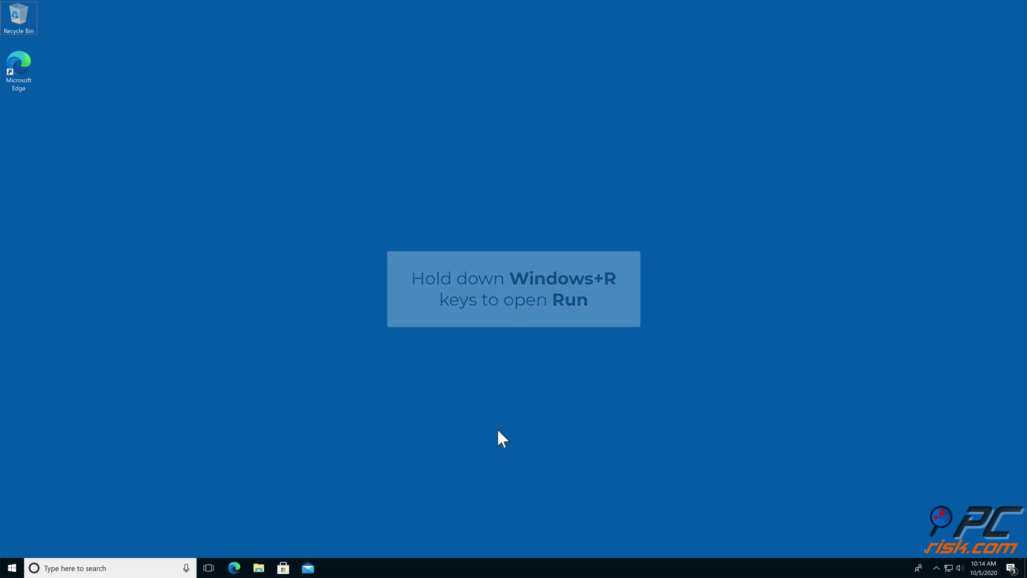
Step: Launch services.msc from the Run box and bring Windows Remediation Service into view
key(super+r)
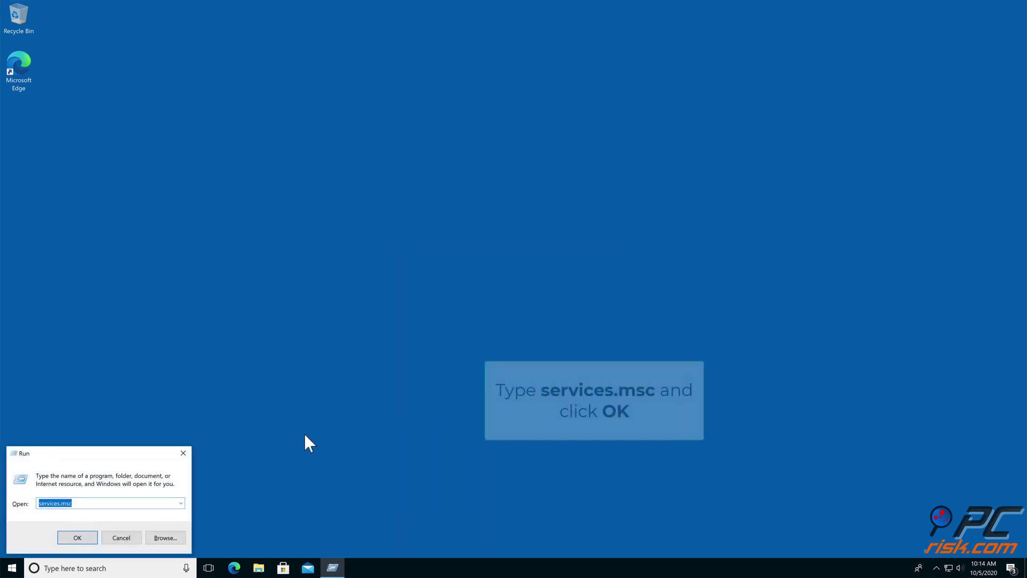
click(109, 503)
key(ctrl+a)
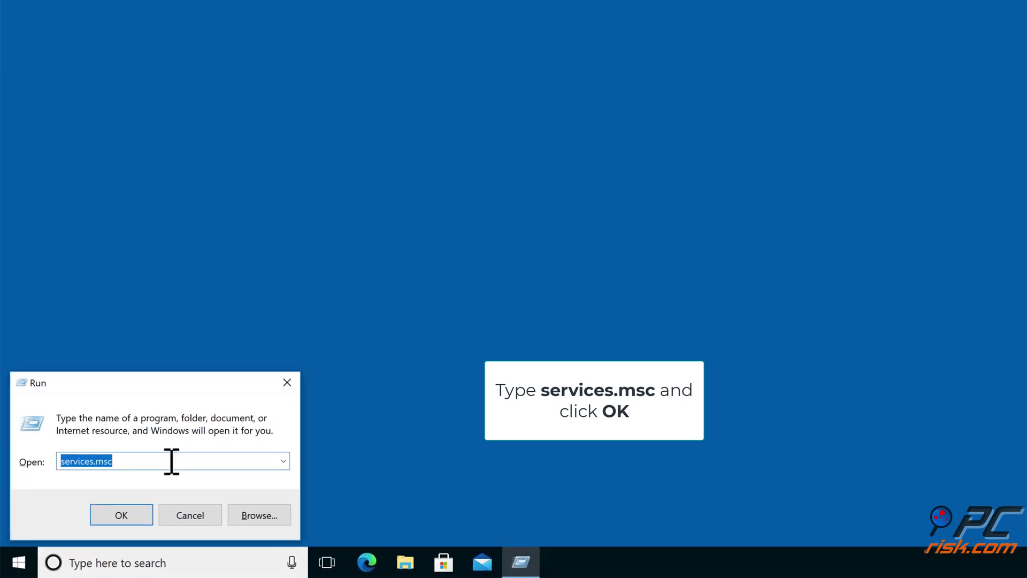
text(servi)
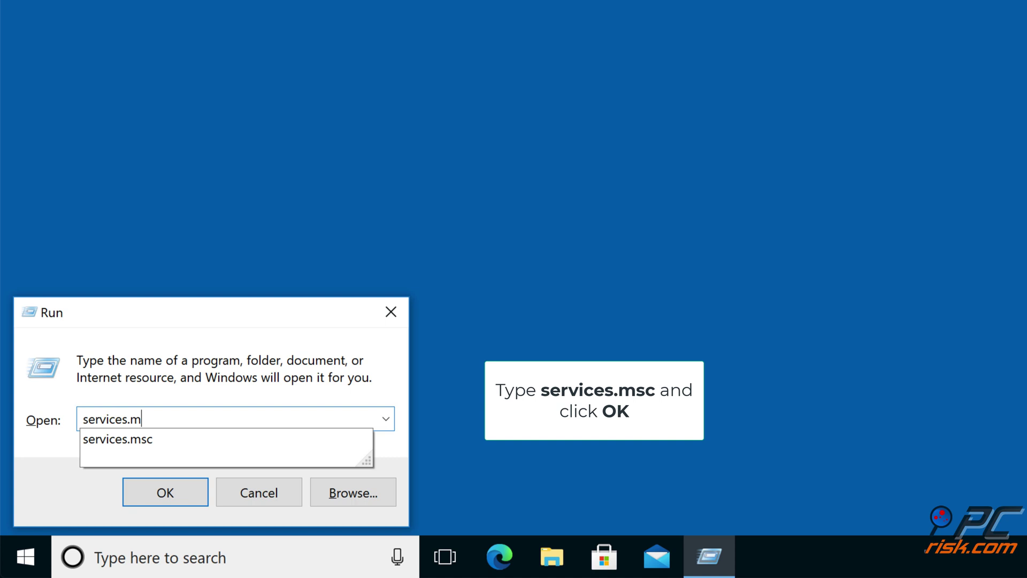
text(c)
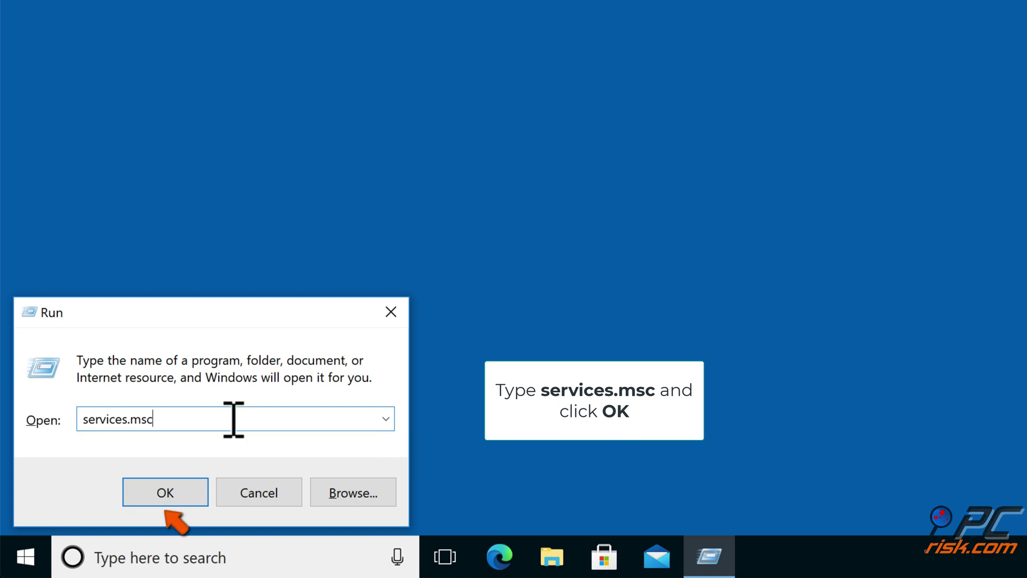
click(170, 500)
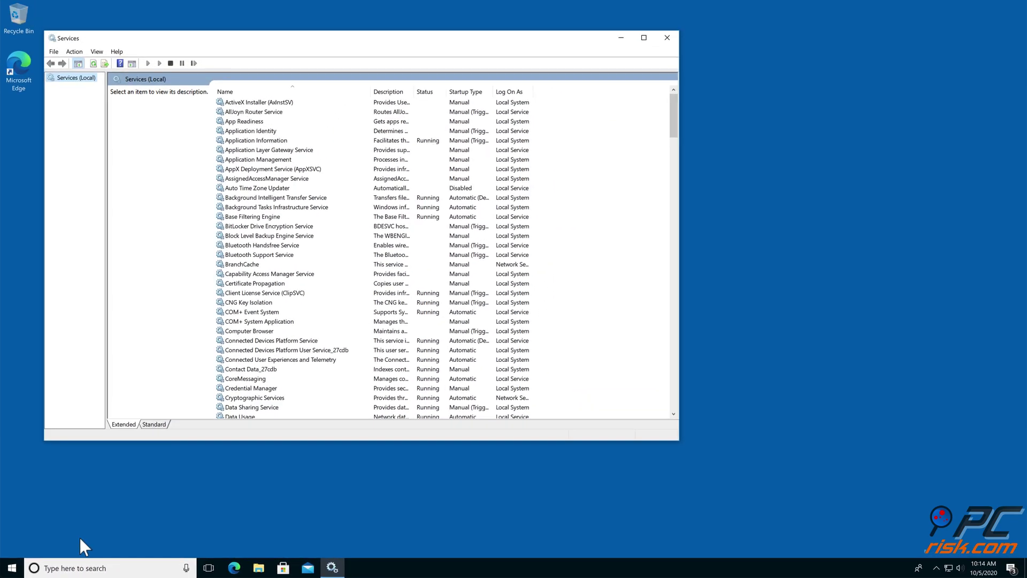
scroll(244, 321, down, 4)
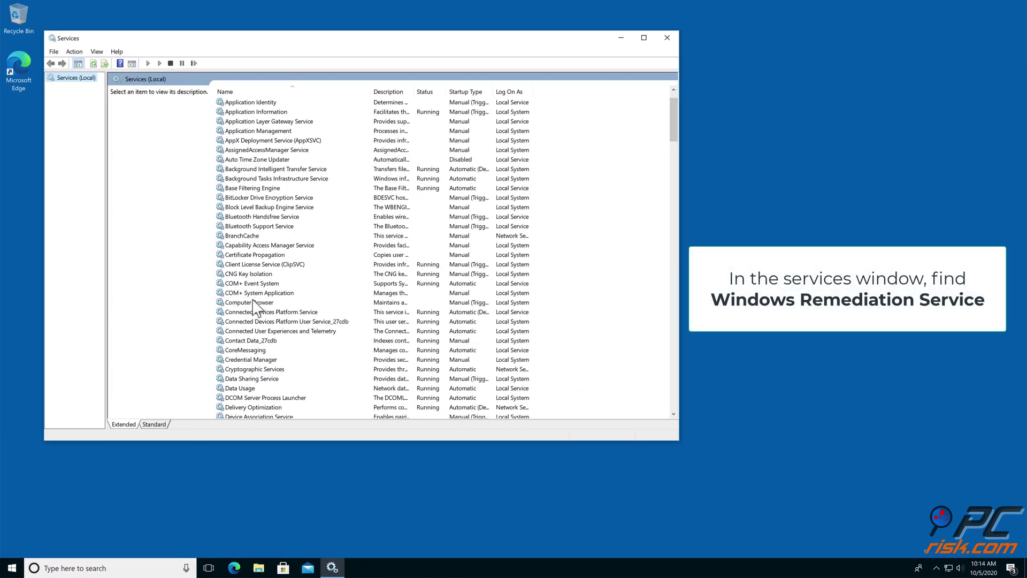
scroll(249, 318, down, 4)
scroll(253, 314, down, 4)
scroll(257, 309, down, 4)
scroll(257, 306, down, 4)
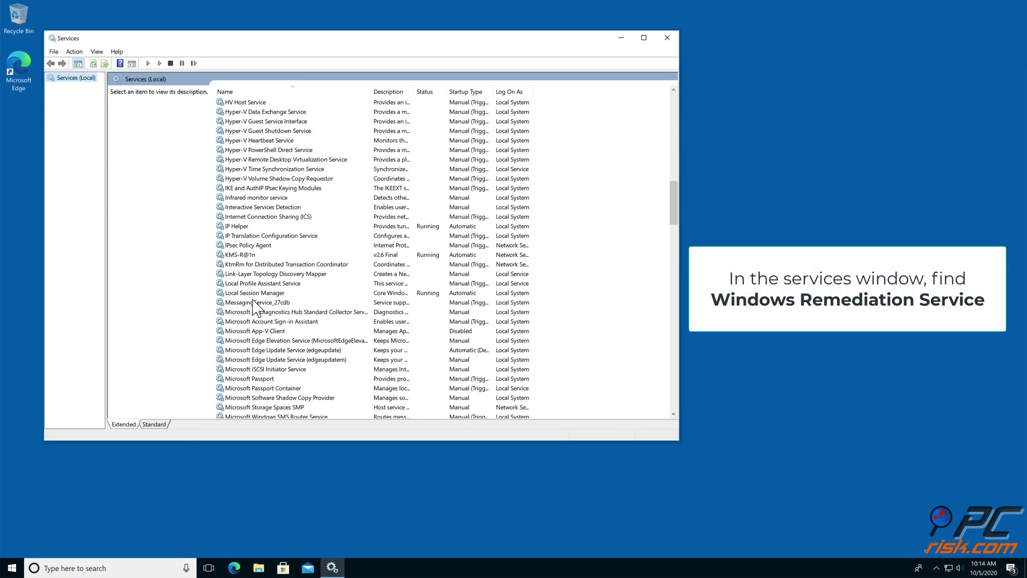
scroll(257, 307, down, 4)
scroll(257, 307, down, 4)
scroll(256, 307, down, 4)
scroll(257, 307, down, 4)
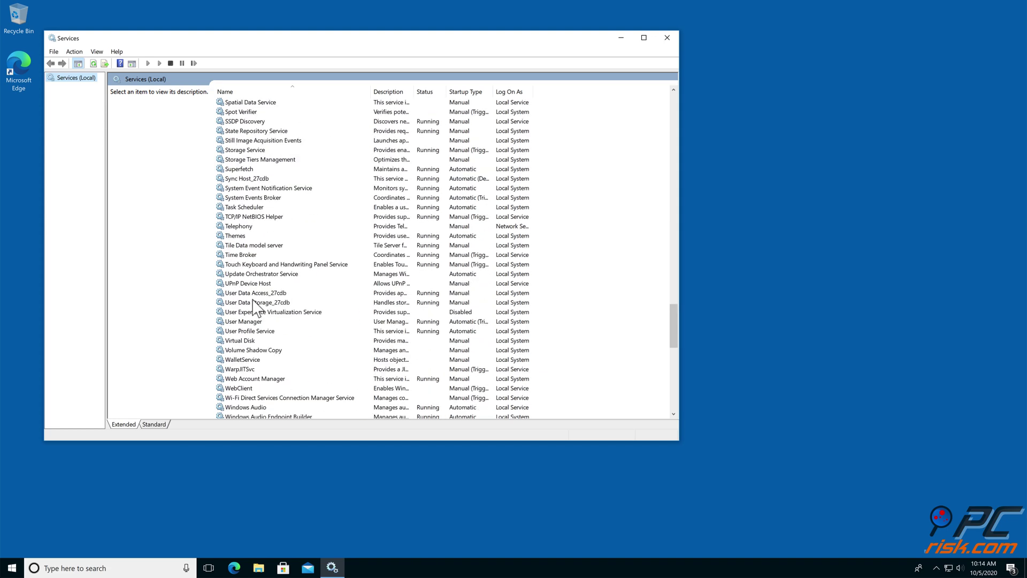
scroll(257, 308, down, 4)
scroll(258, 307, down, 4)
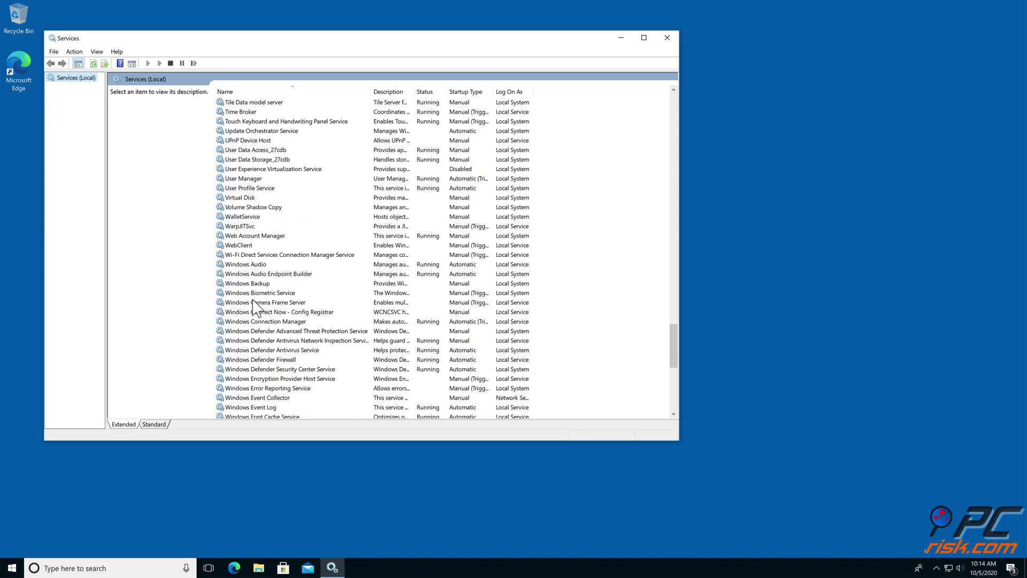
scroll(257, 307, down, 3)
scroll(258, 306, down, 3)
scroll(257, 306, down, 3)
scroll(257, 307, down, 2)
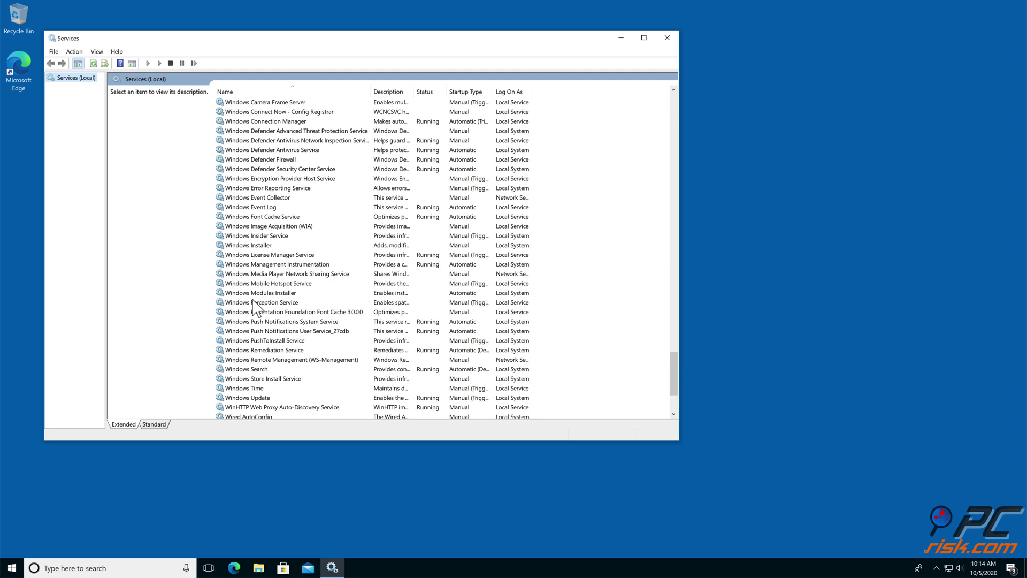
Step: Stop Windows Remediation Service and save its startup type as Disabled
double_click(258, 351)
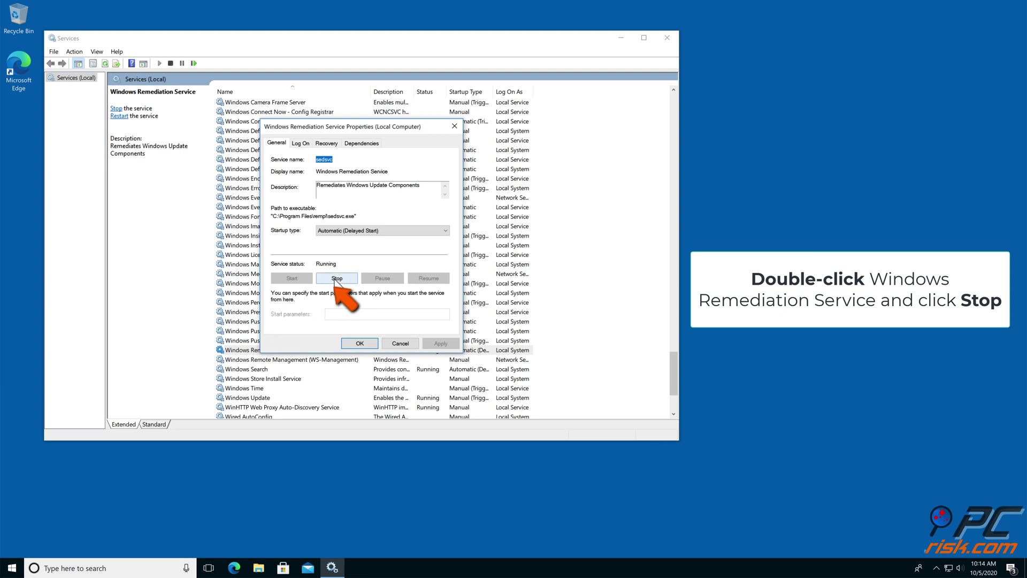
click(337, 278)
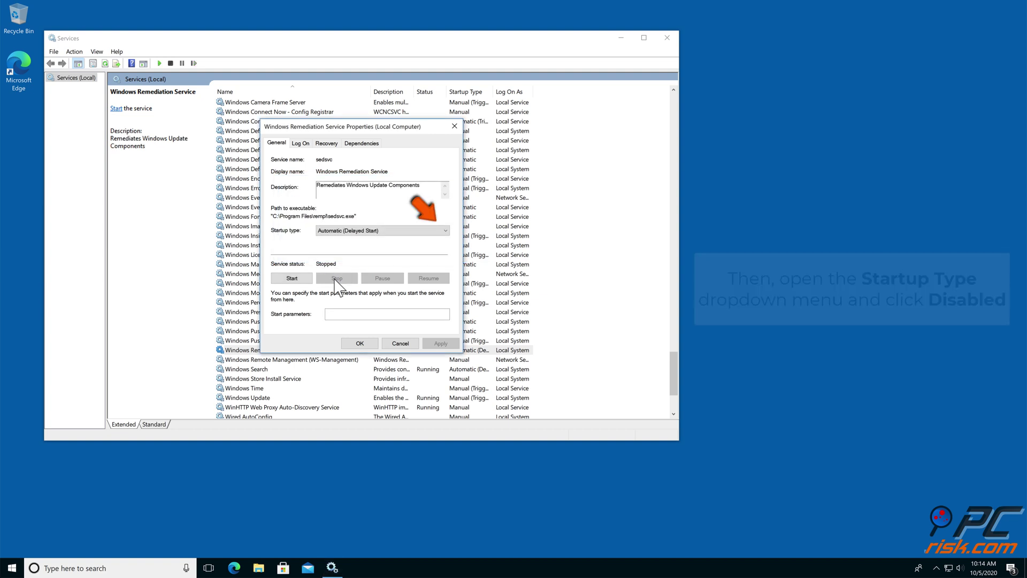
click(448, 232)
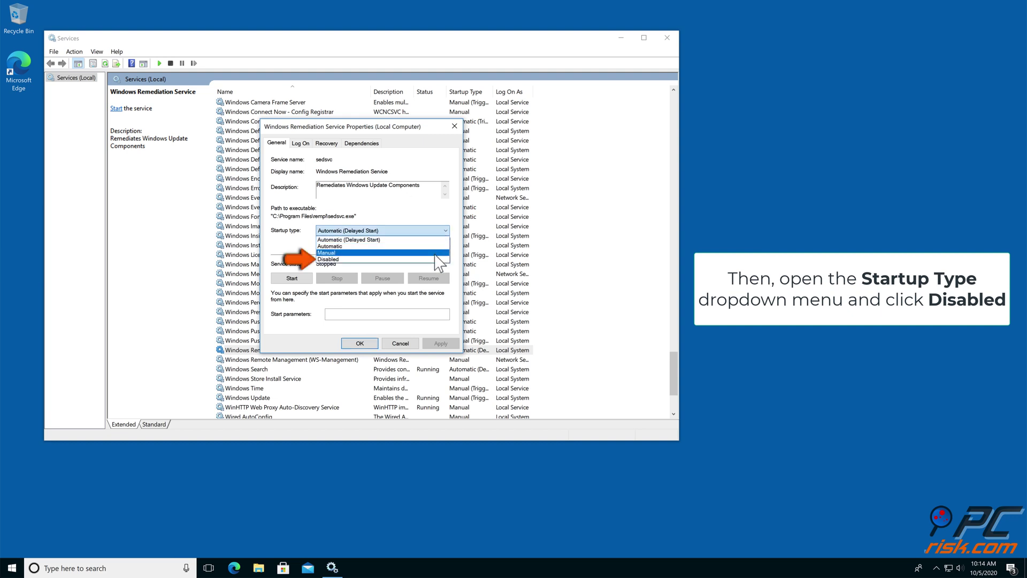
click(377, 260)
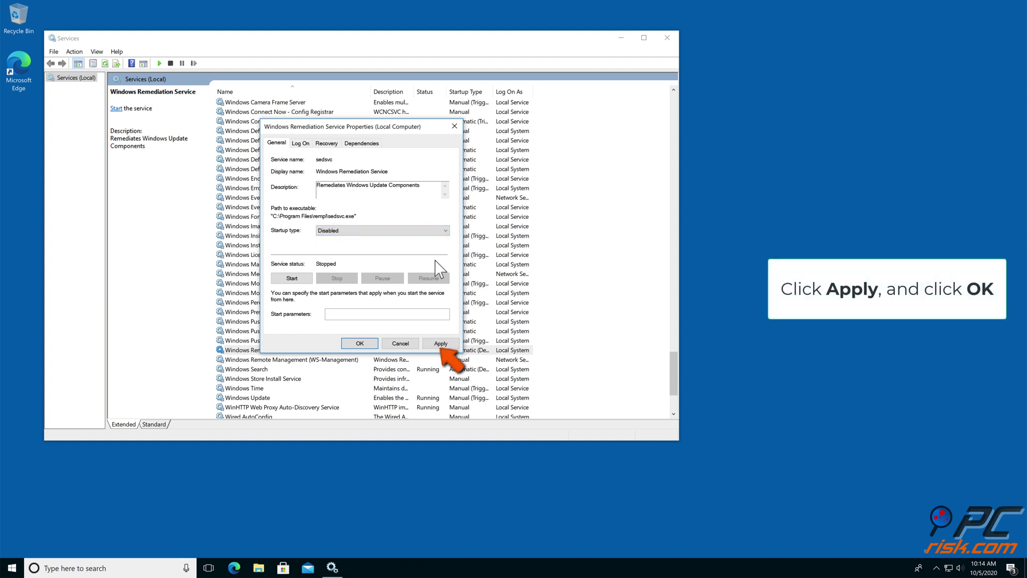
click(441, 343)
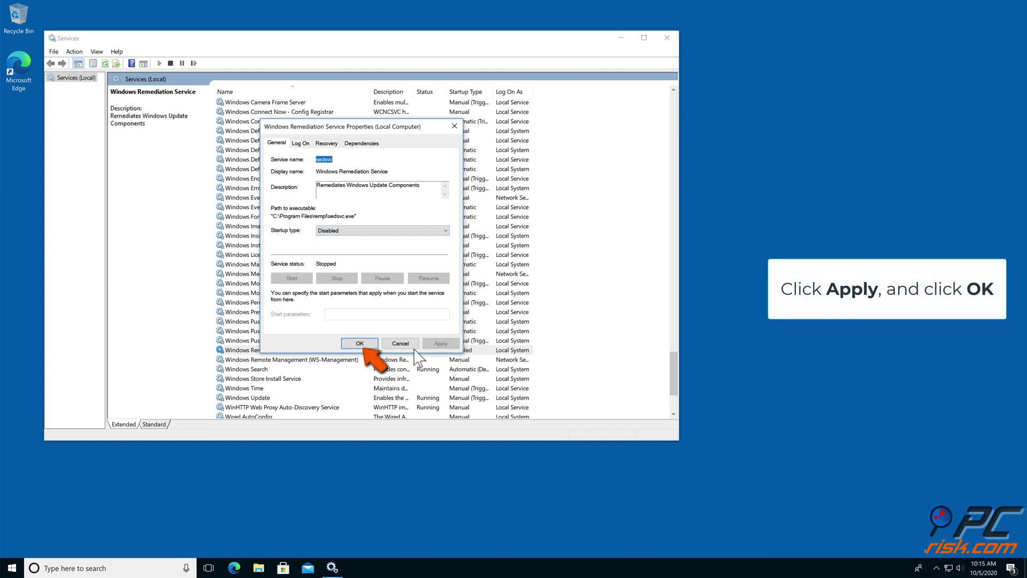
click(361, 344)
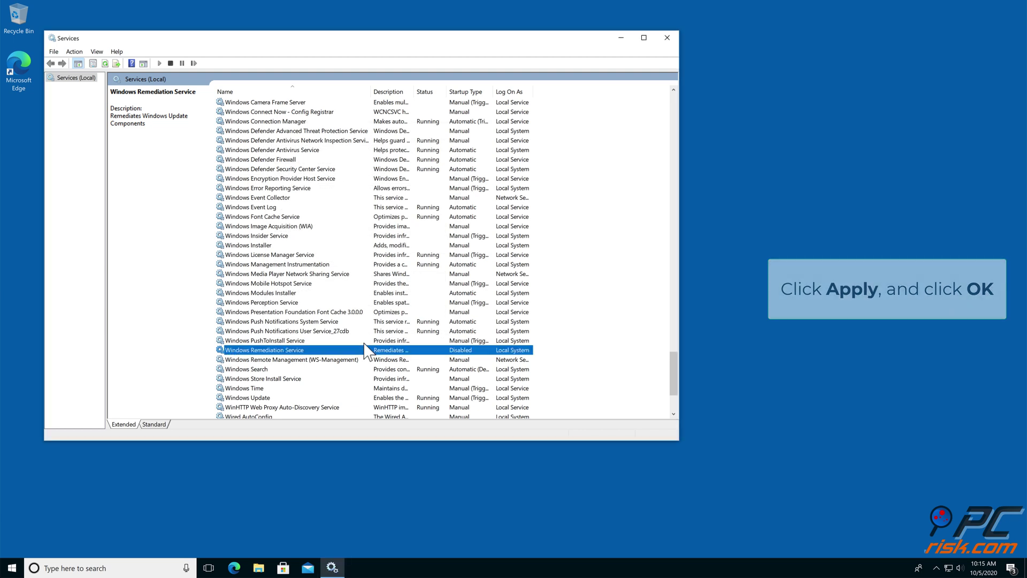
Step: Close Services and reopen Run, replacing services.msc with taskschd.msc
click(668, 38)
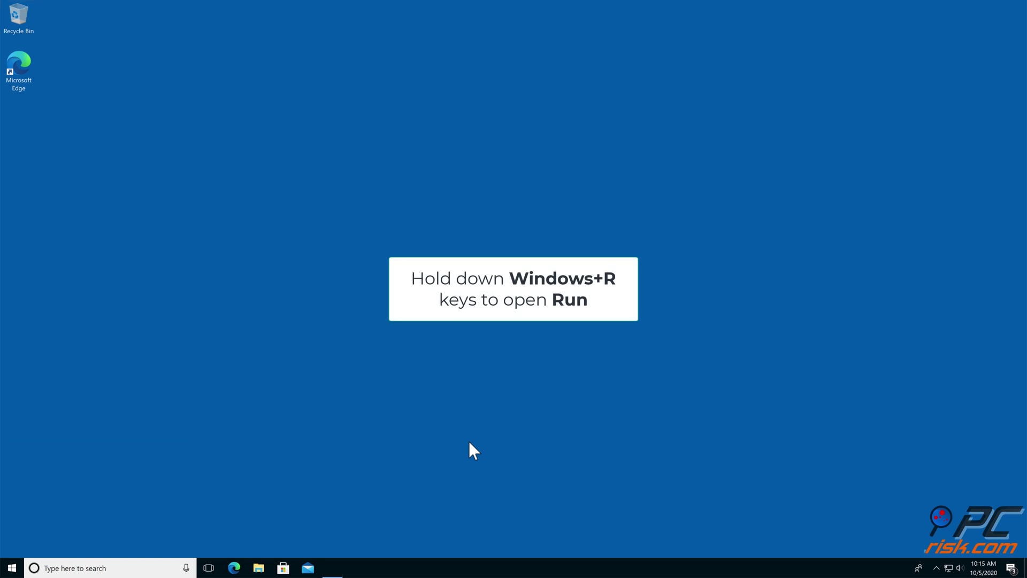
key(super+r)
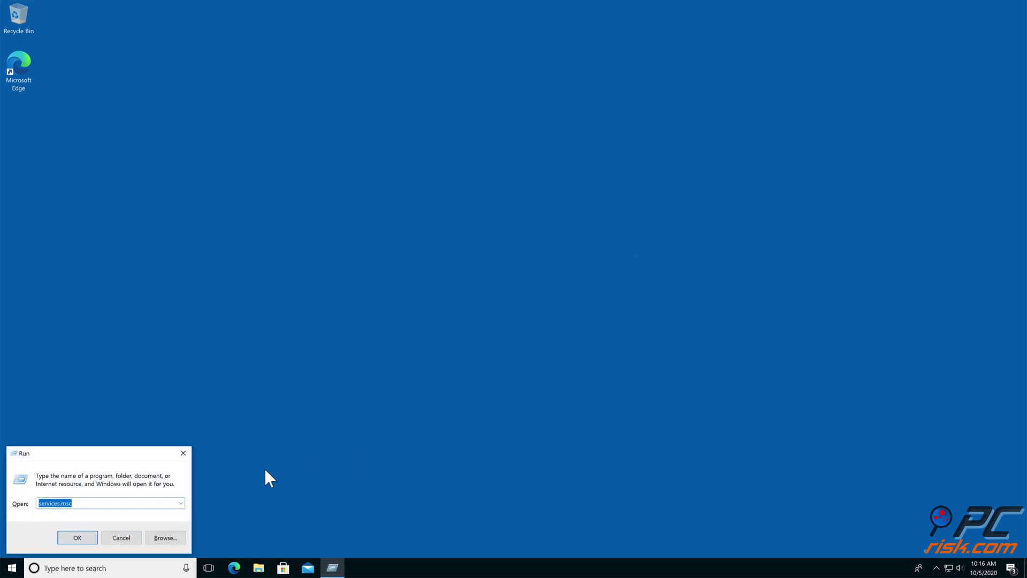
click(96, 504)
drag(75, 503, 38, 503)
text(taskschd.)
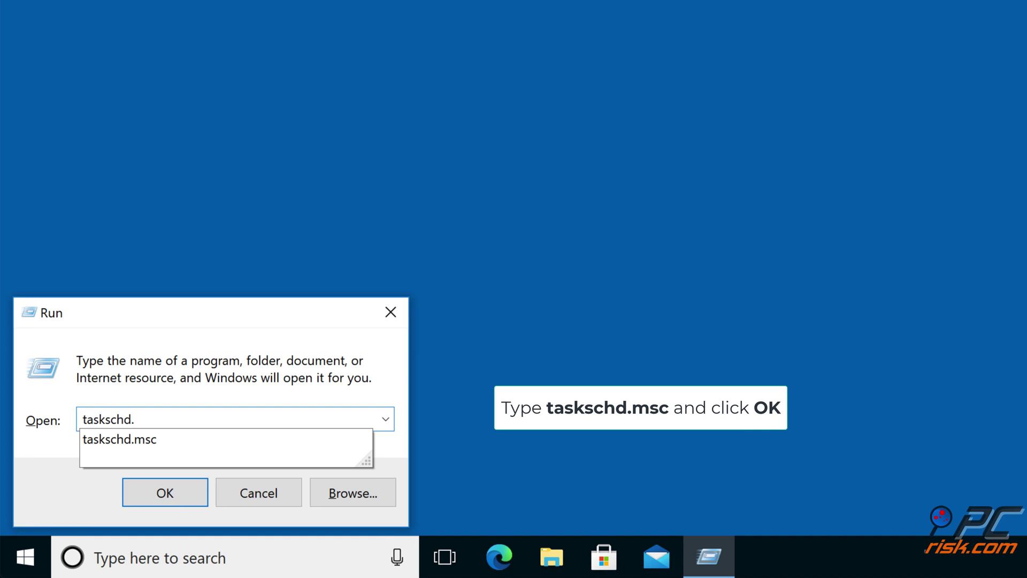
text(msc)
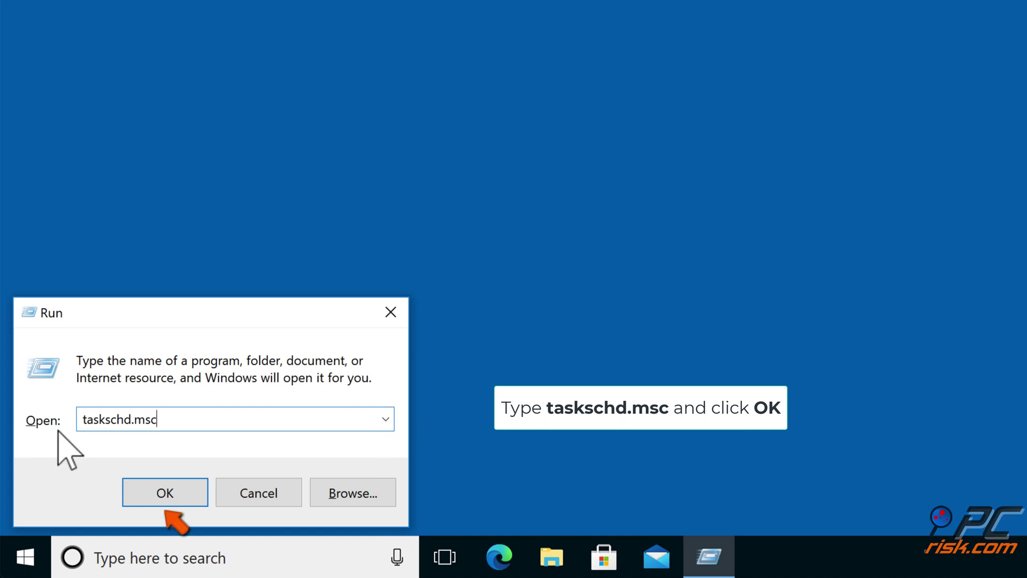
Step: Launch Task Scheduler and open Task Scheduler Library > Microsoft > Windows > rempl
click(160, 491)
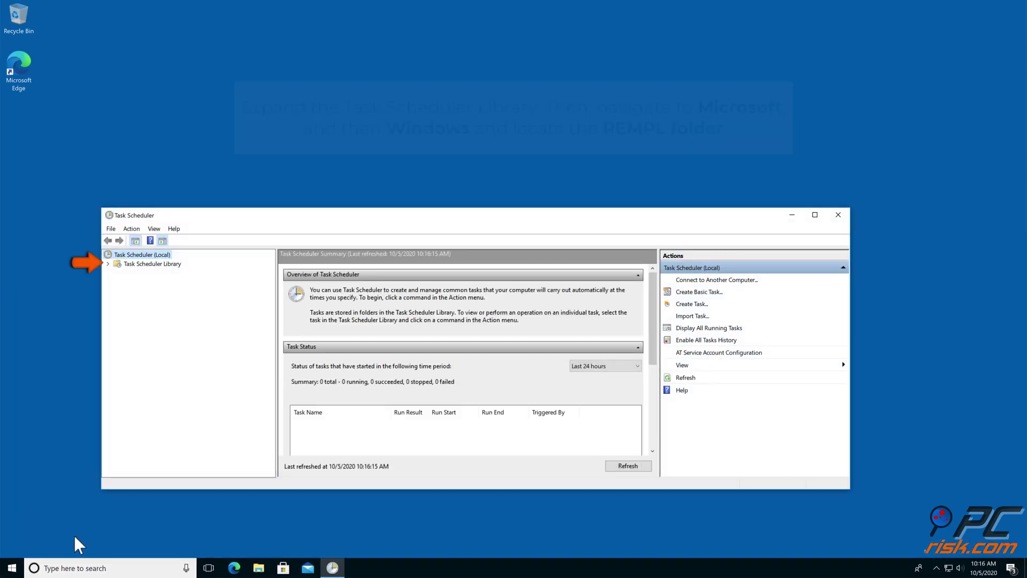
click(109, 264)
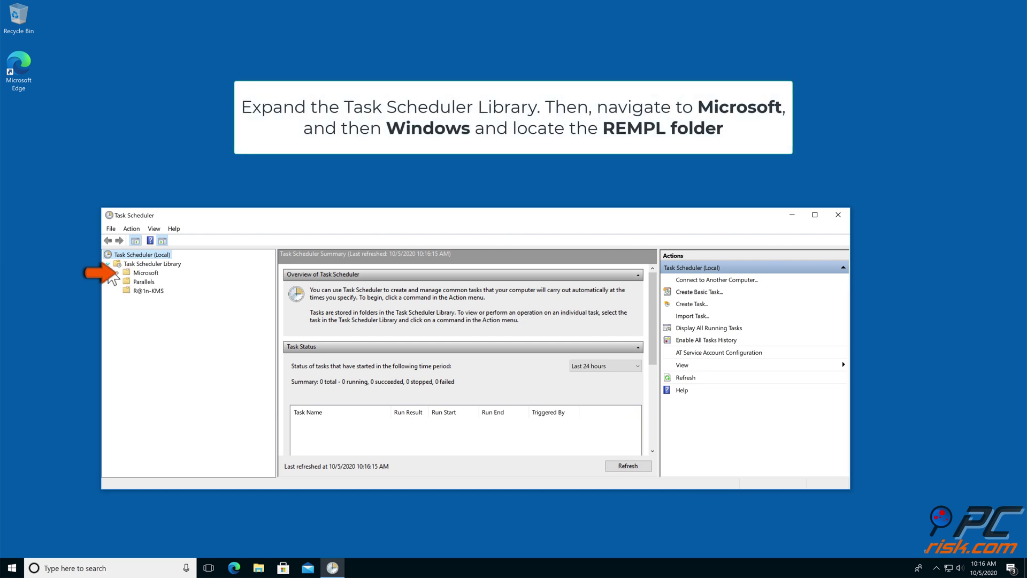
click(120, 274)
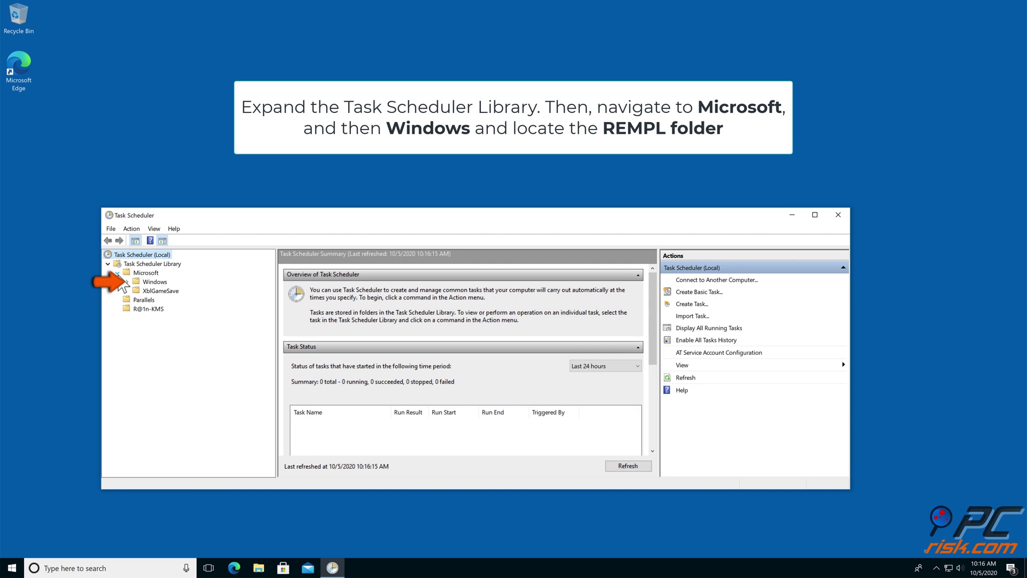
click(129, 281)
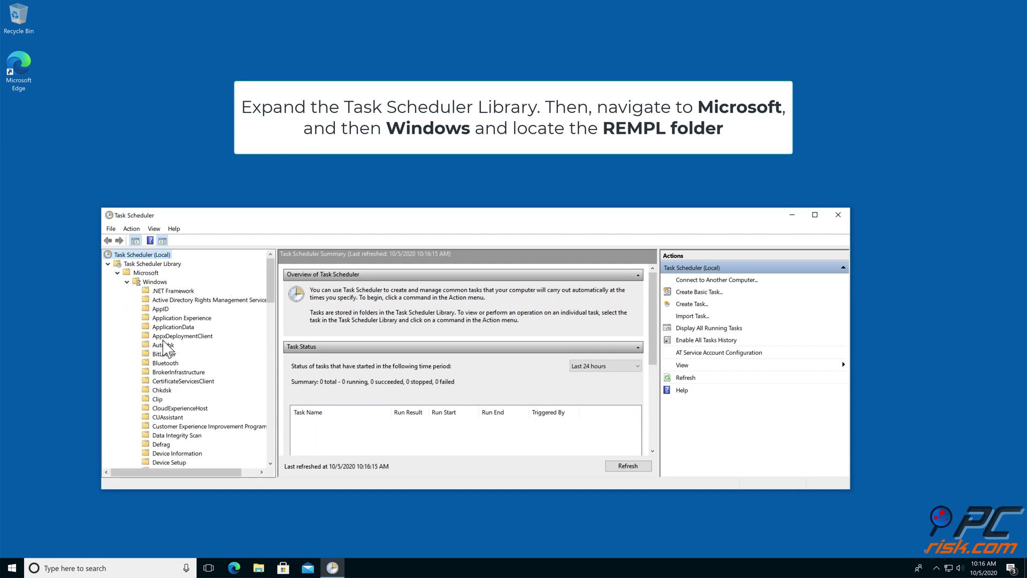
scroll(168, 346, down, 8)
scroll(168, 347, down, 2)
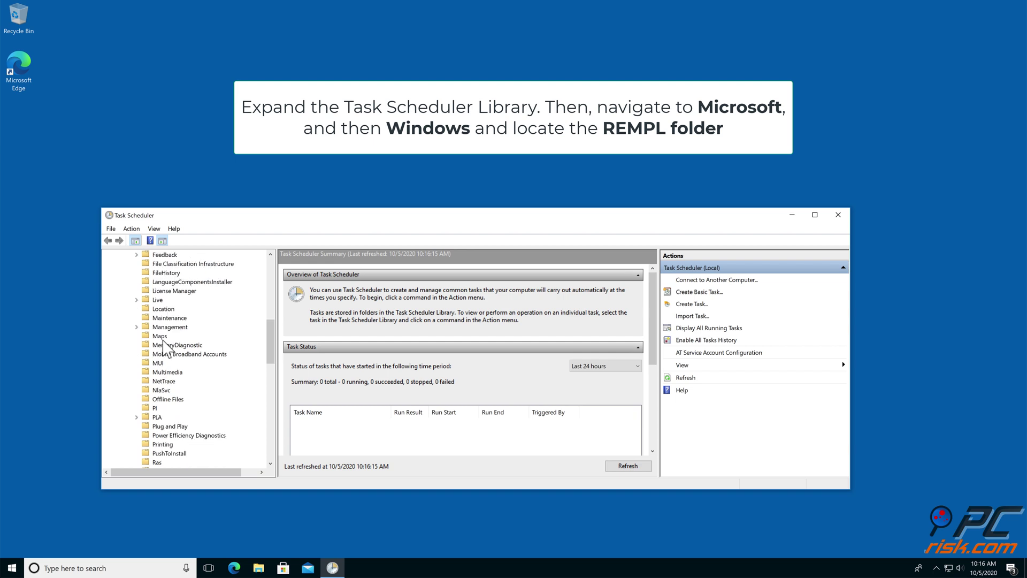
scroll(169, 347, down, 2)
scroll(169, 347, down, 1)
scroll(167, 359, down, 2)
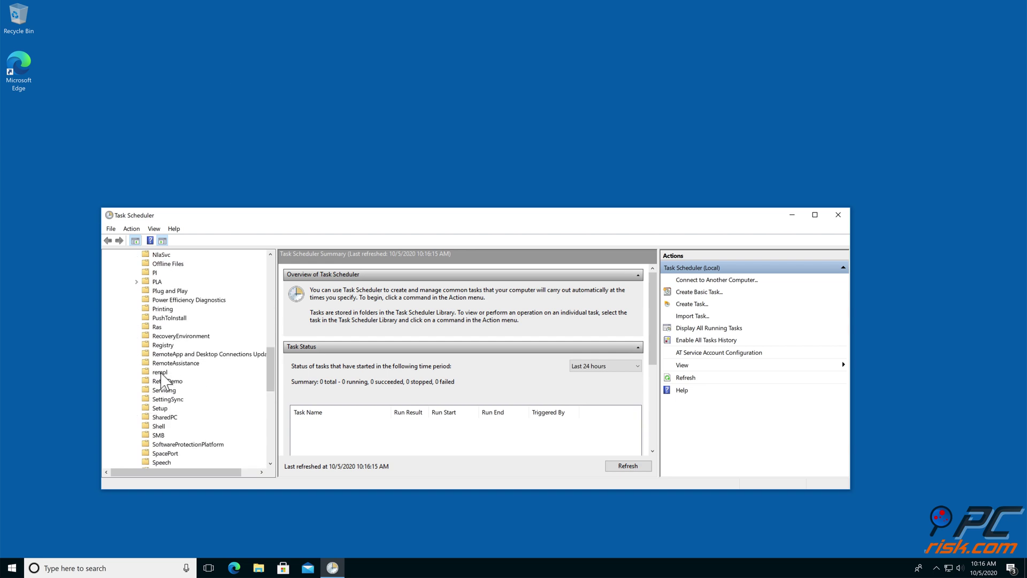
click(160, 372)
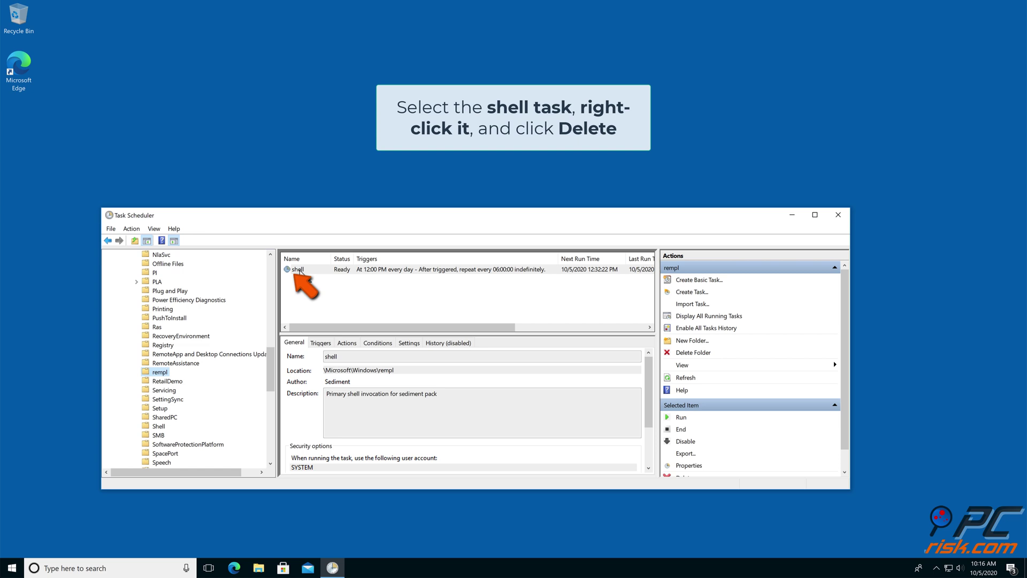
Step: Delete the rempl shell task and confirm the deletion
right_click(298, 269)
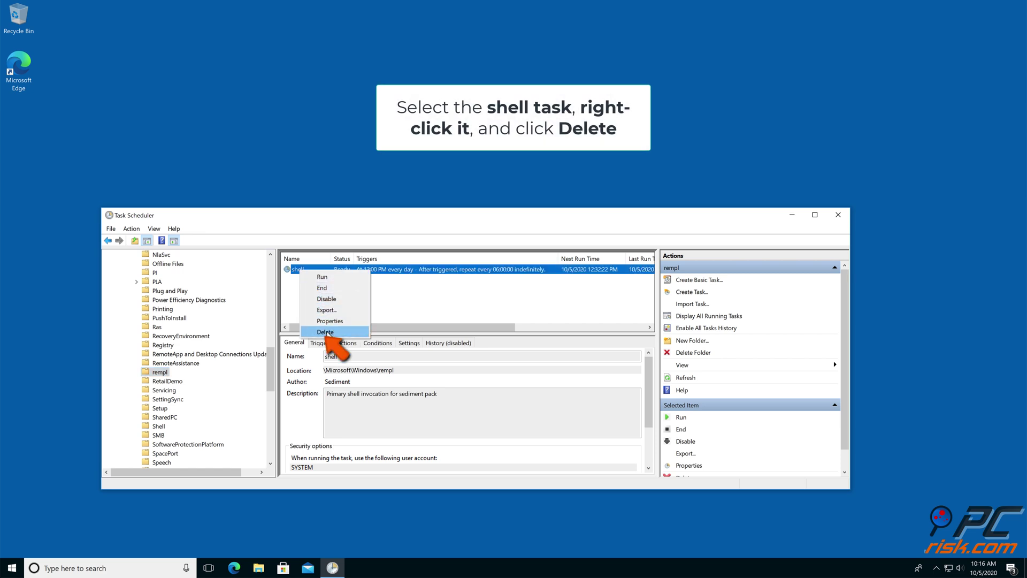
click(326, 332)
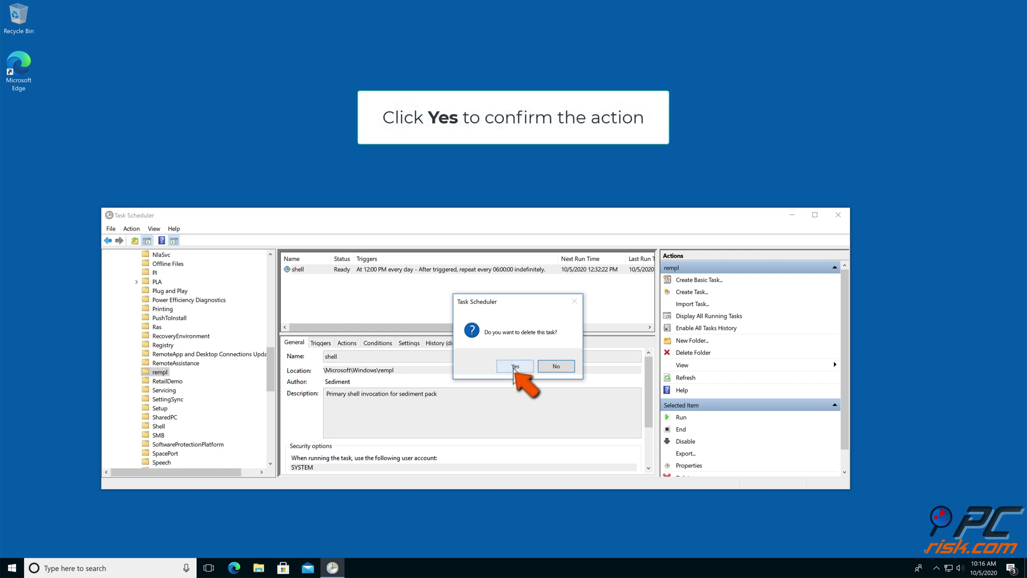
click(514, 366)
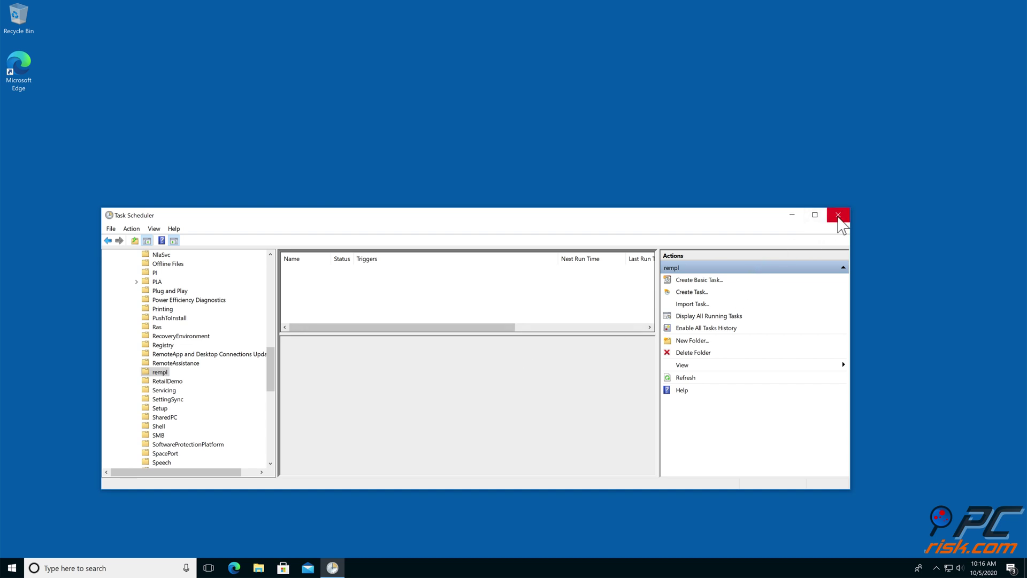
Step: Close Task Scheduler and launch wf.msc from the Run box
click(839, 216)
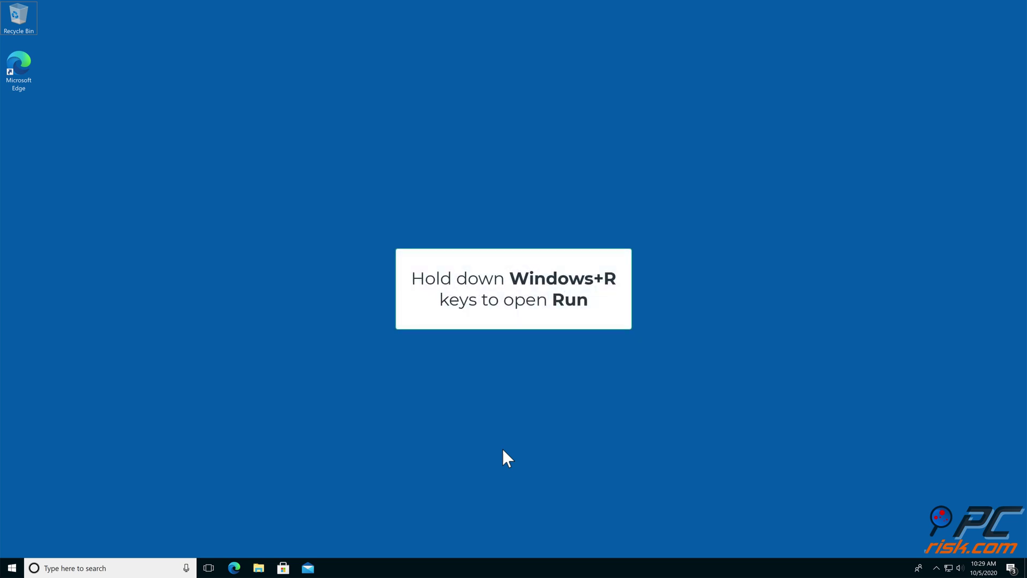
key(super+r)
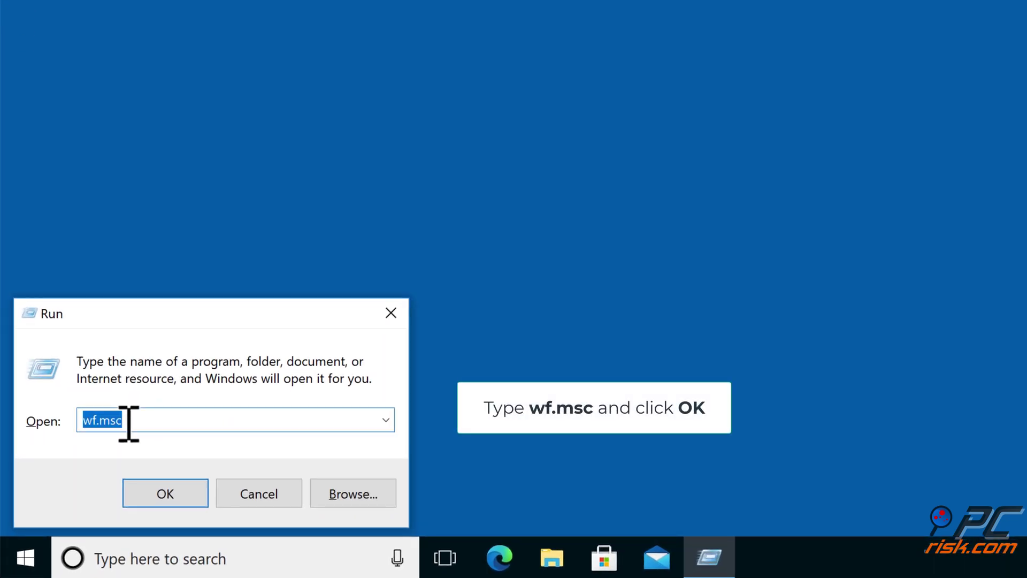
text(wf)
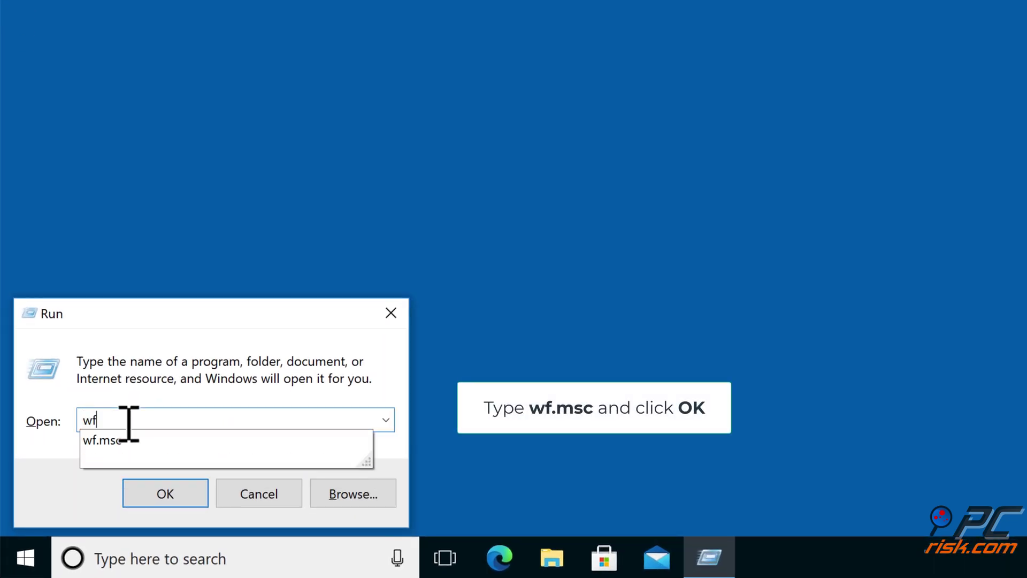
text(.msc)
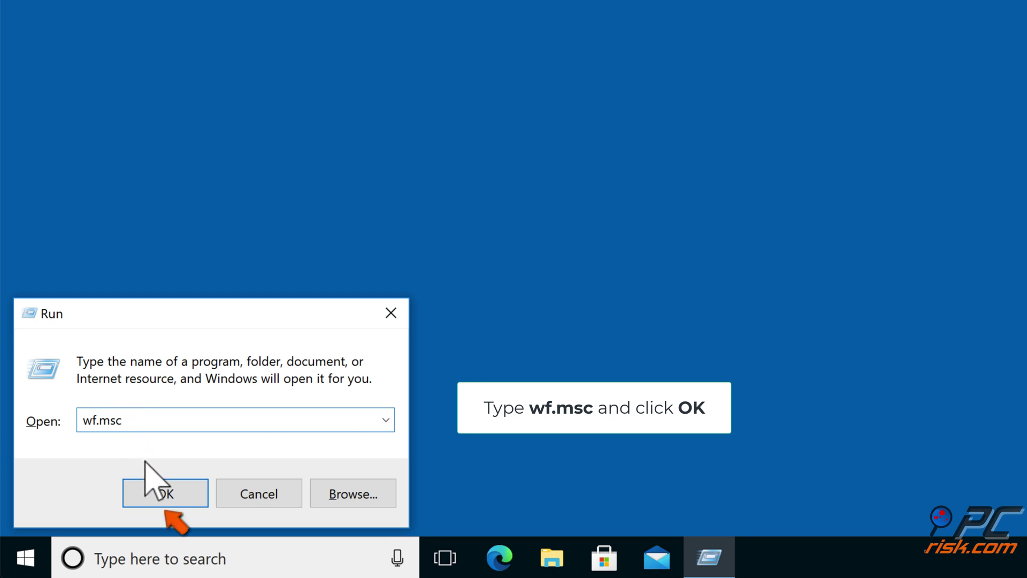
click(164, 494)
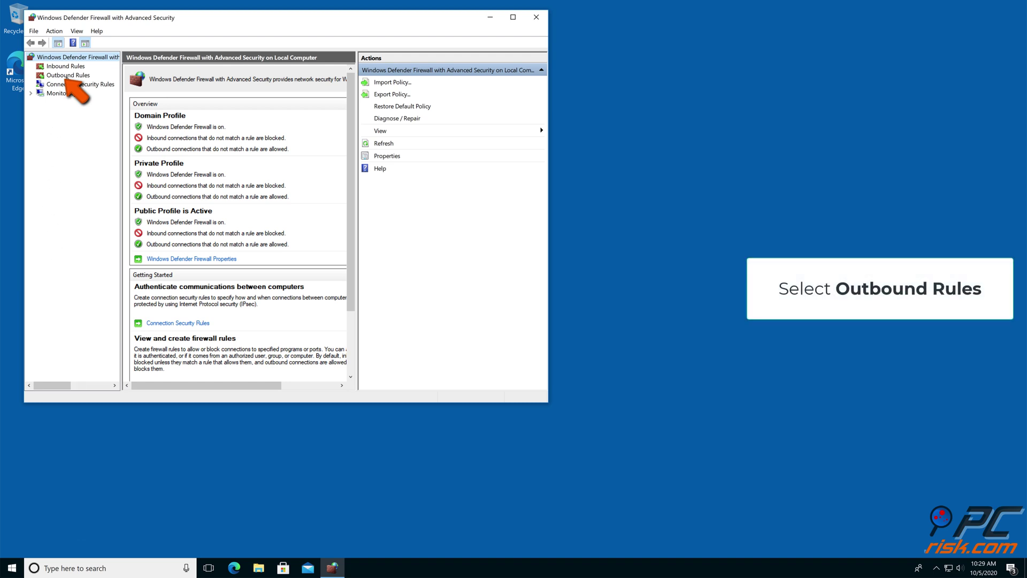
Step: Go to Outbound Rules and launch the New Rule wizard
click(69, 76)
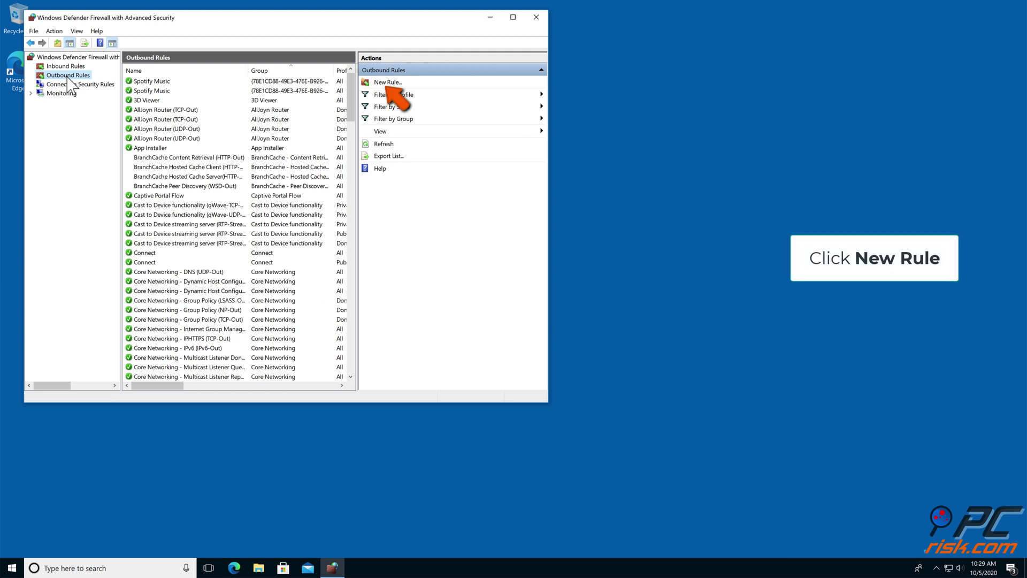
click(382, 84)
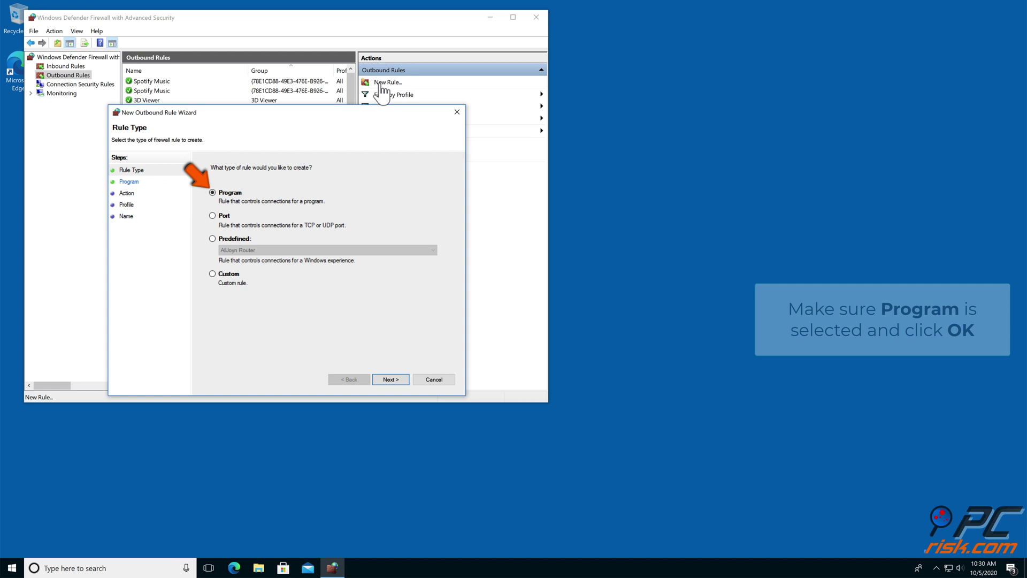
Step: Continue with a Program rule type and browse to the C: drive for the program path
click(391, 380)
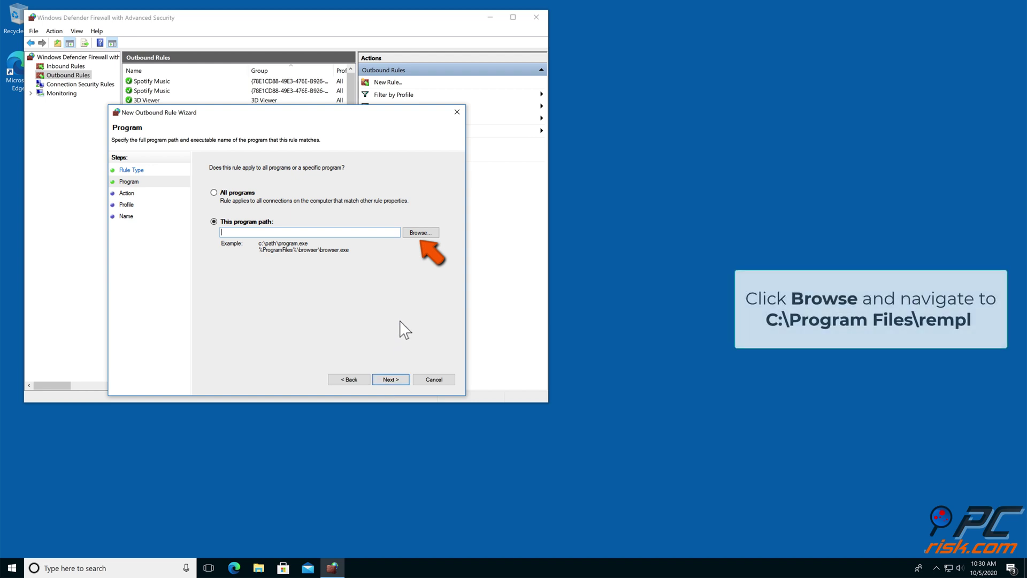
click(420, 233)
click(265, 310)
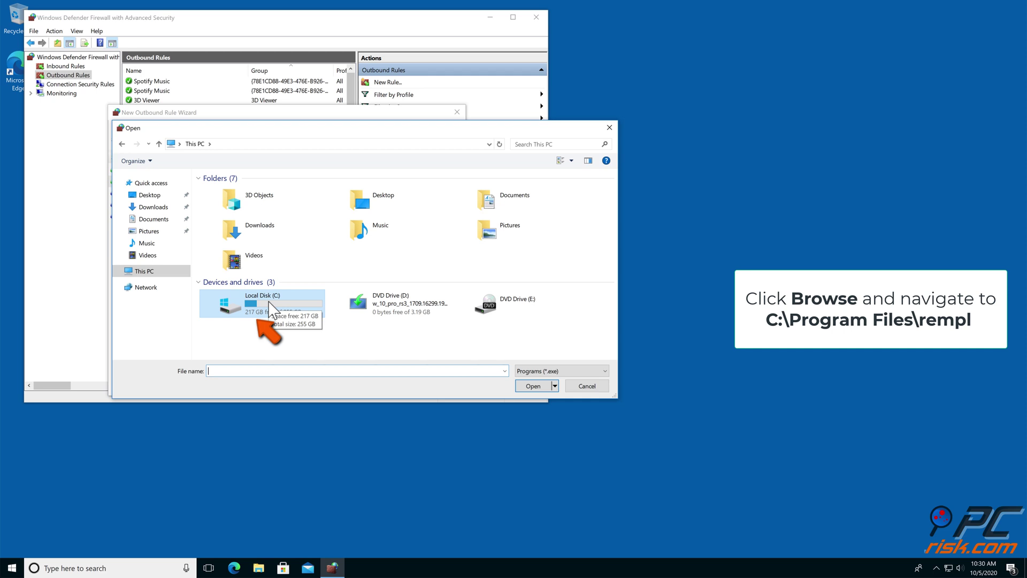
Step: Pick C:\Program Files\rempl\sedsvc.exe as the rule's program
double_click(271, 308)
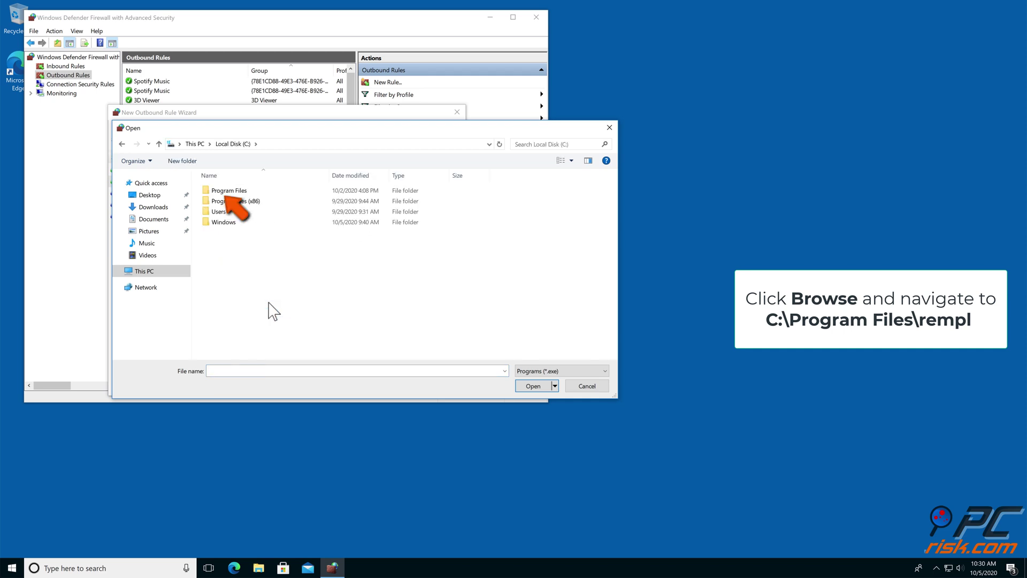
double_click(229, 190)
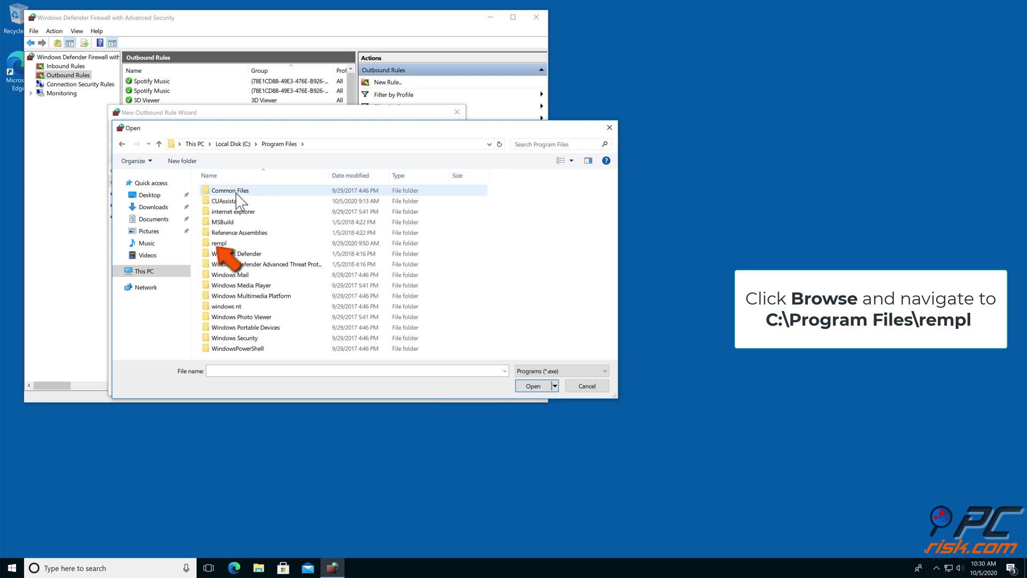
double_click(219, 243)
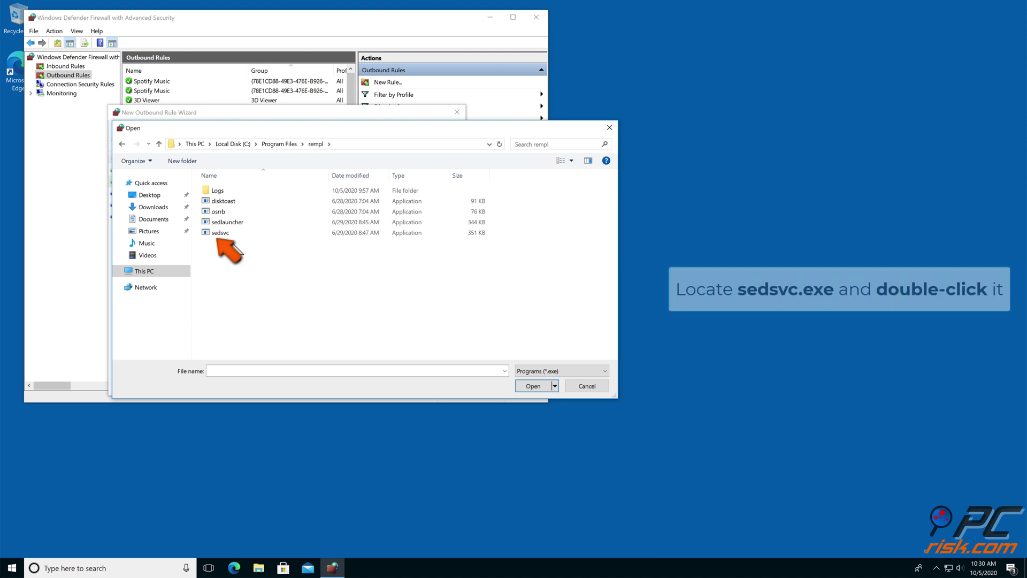
double_click(221, 233)
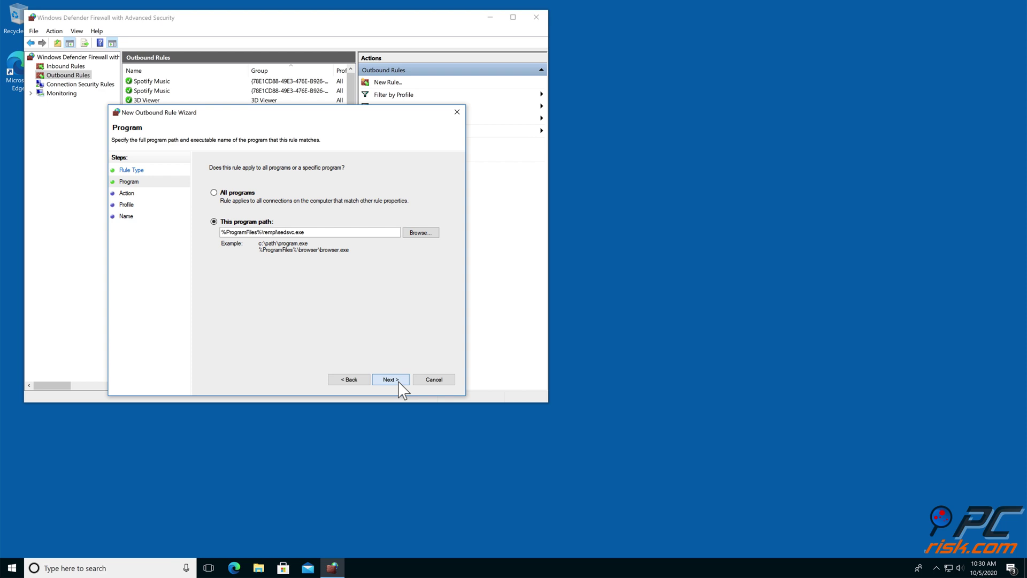
Step: Keep Block the connection and the Domain, Private and Public profiles, advancing to naming
click(391, 380)
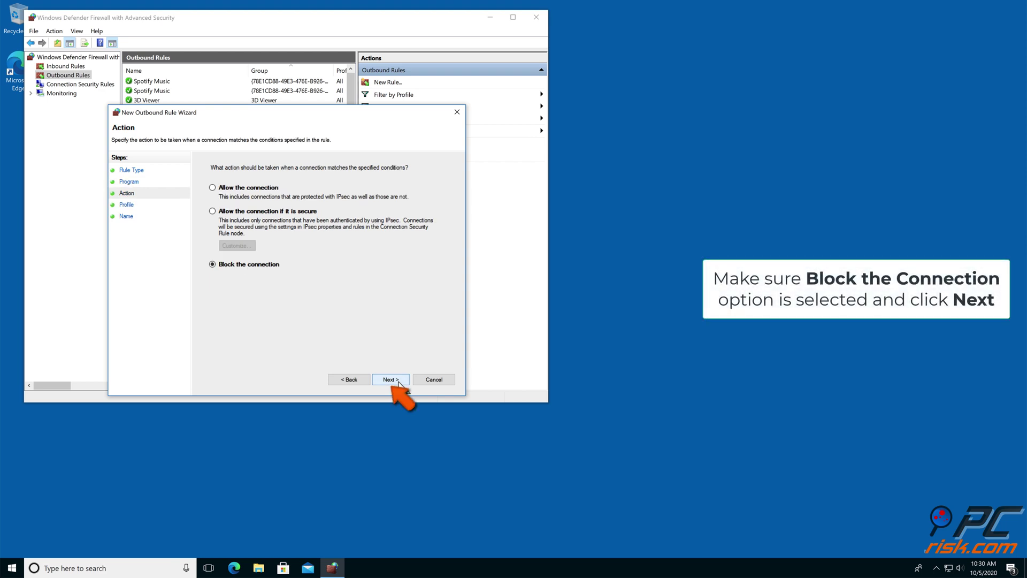
click(391, 380)
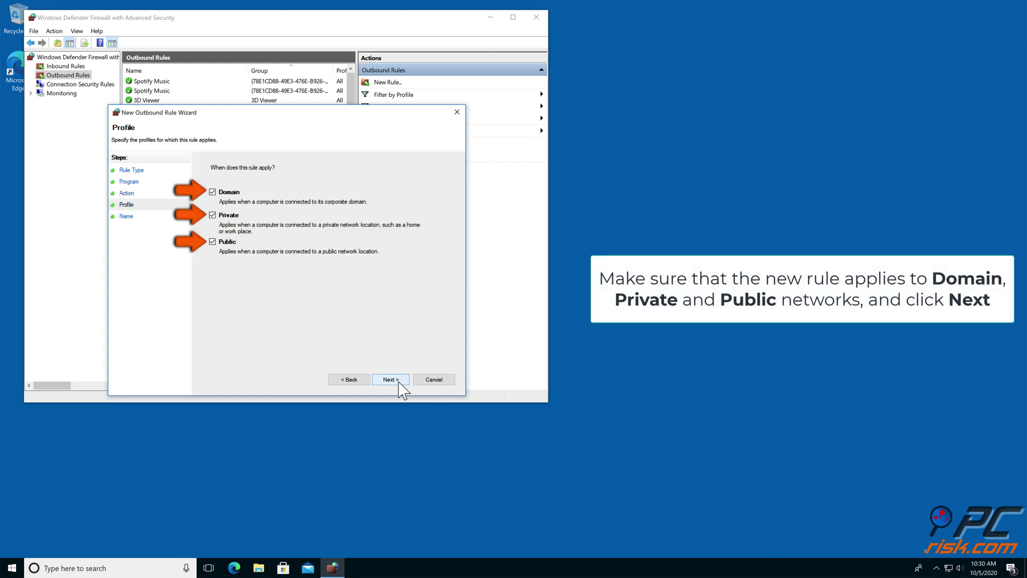
click(391, 379)
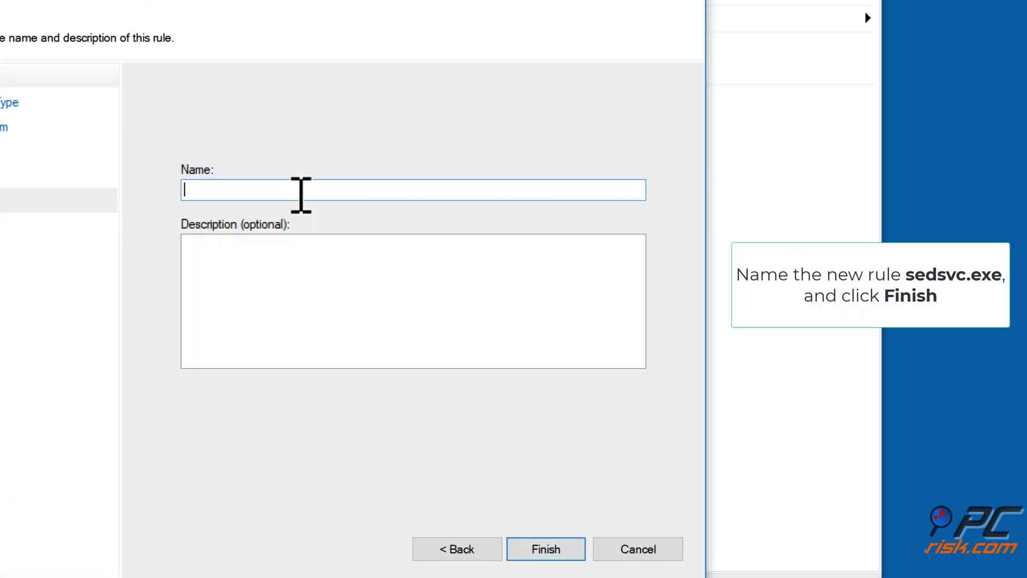
text(sed)
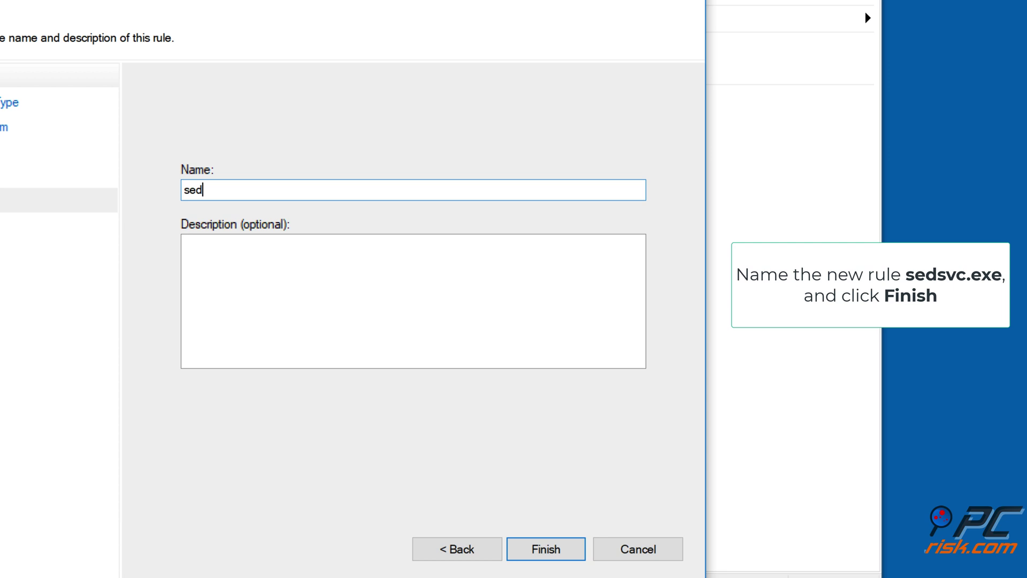